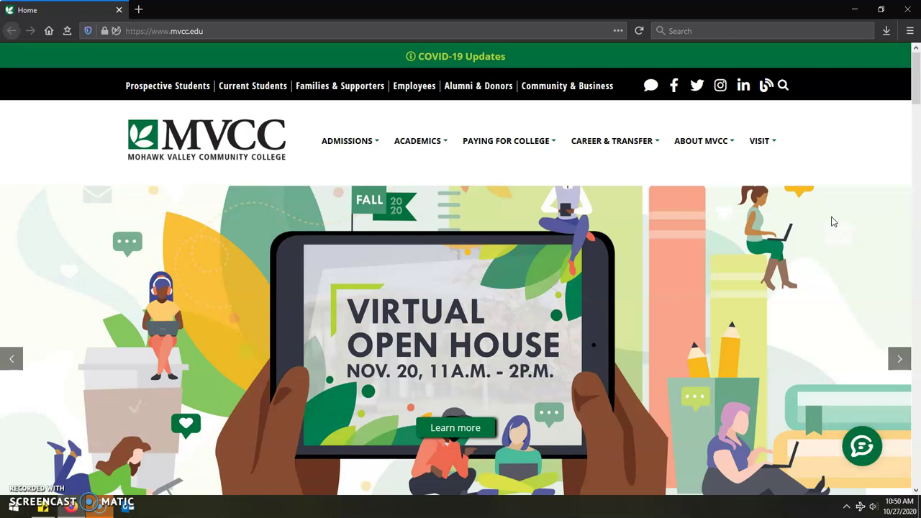
pyautogui.click(50, 506)
pyautogui.click(107, 240)
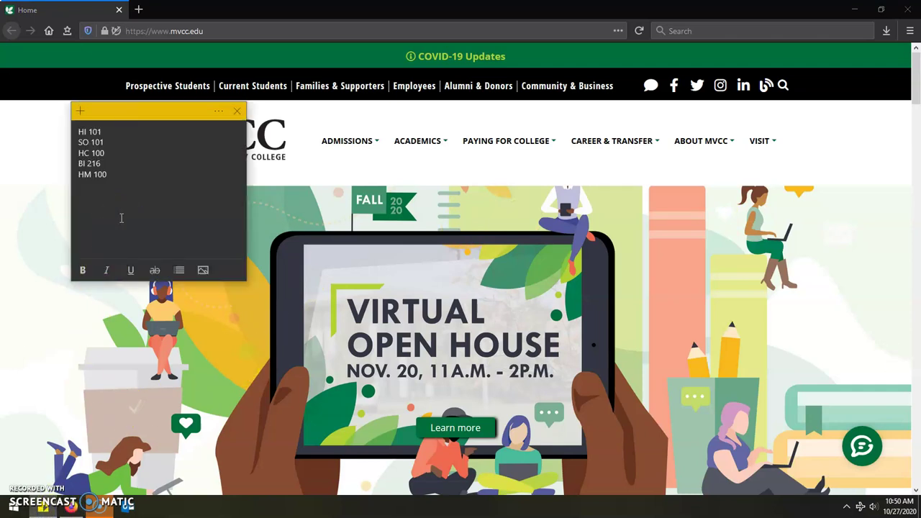
pyautogui.click(123, 185)
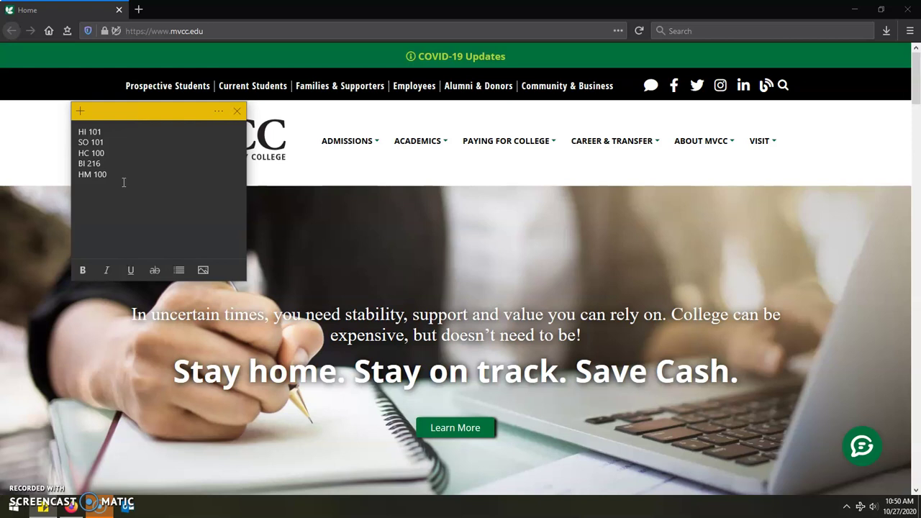
pyautogui.click(123, 178)
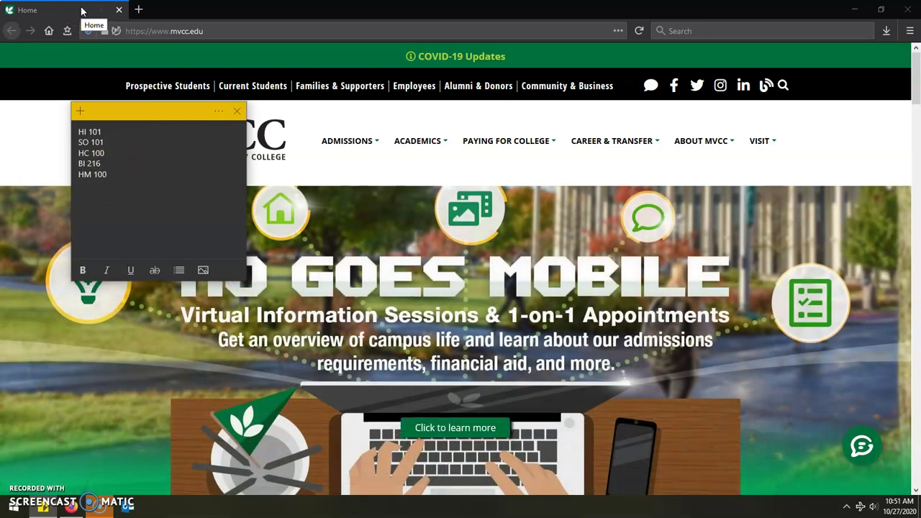
pyautogui.click(81, 10)
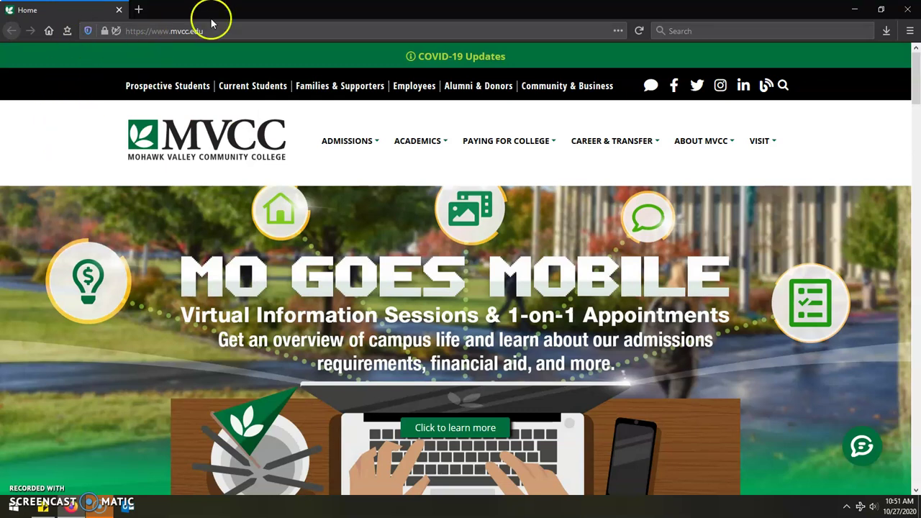
# Open the Course Search page from the FIND A CLASS tile on the homepage.
pyautogui.click(230, 31)
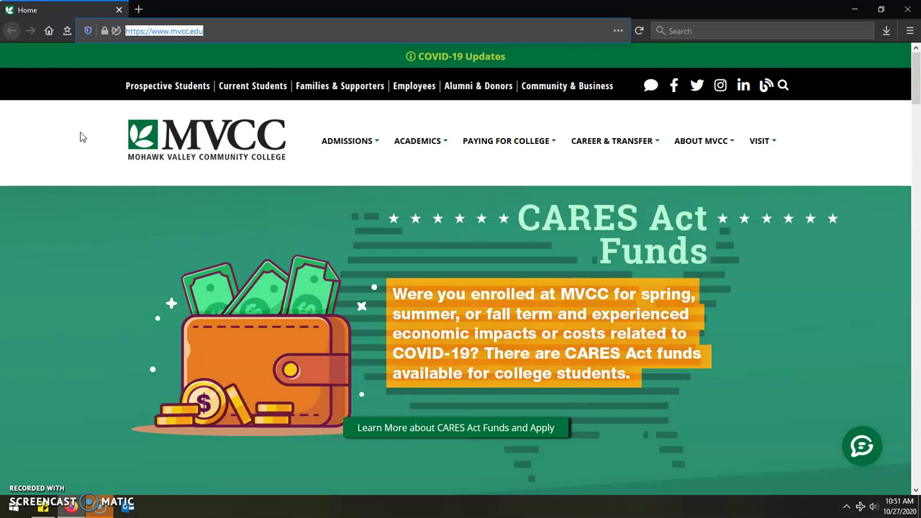
pyautogui.click(80, 134)
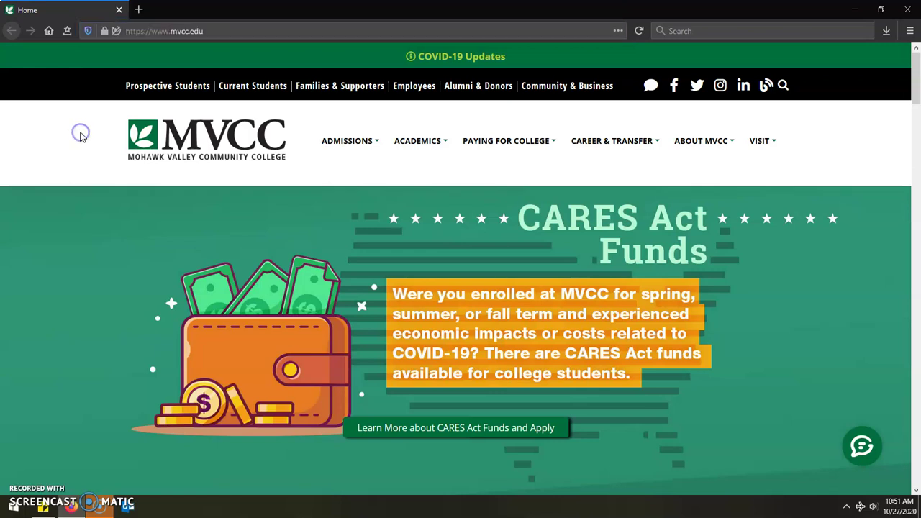
pyautogui.scroll(-5, 93, 127)
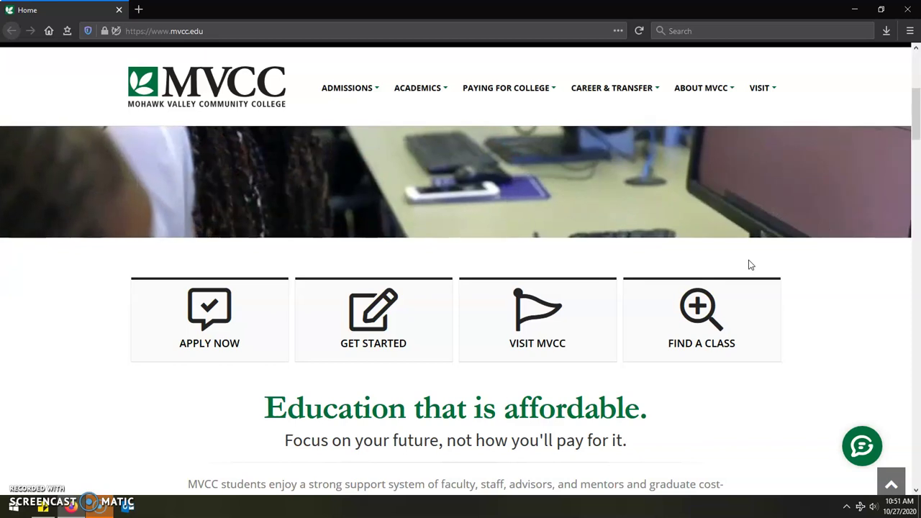
pyautogui.click(712, 327)
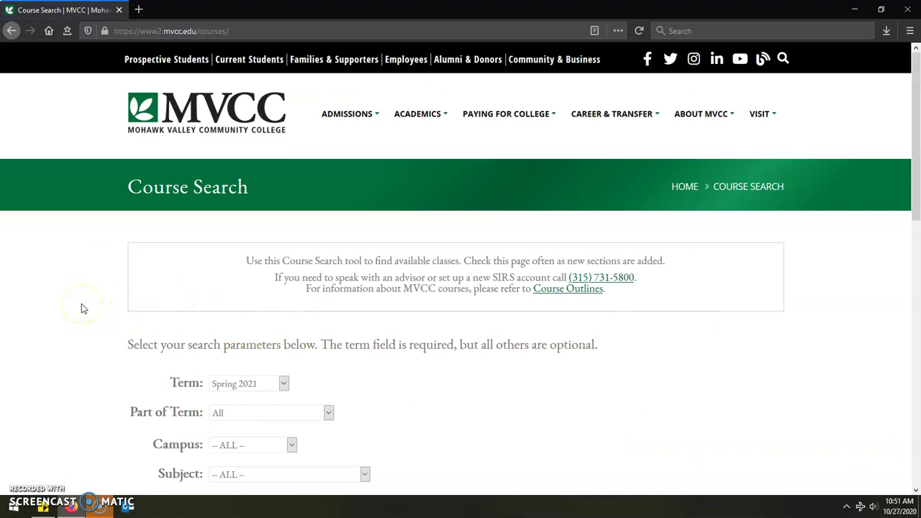
# Search Spring 2021 courses with 'Only show me courses with seats available' checked.
pyautogui.click(73, 280)
pyautogui.scroll(-3, 73, 281)
pyautogui.scroll(-2, 72, 280)
pyautogui.click(78, 257)
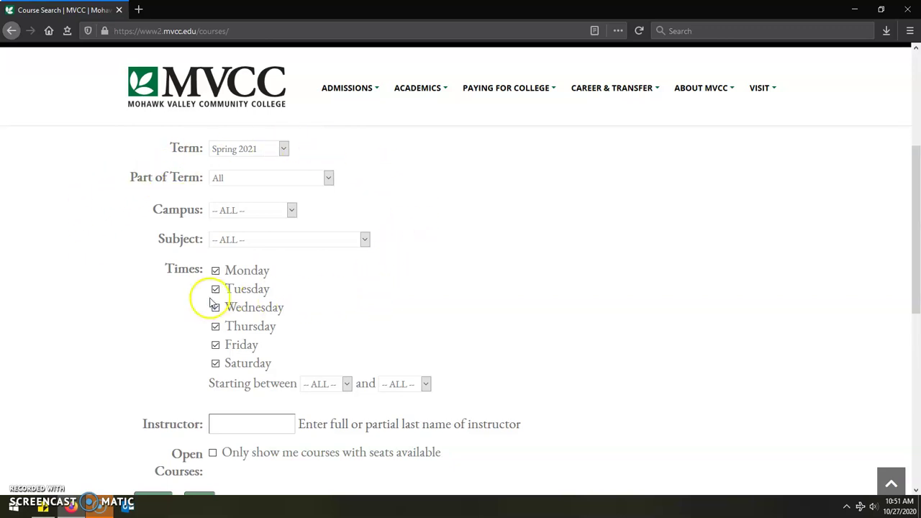
pyautogui.scroll(-2, 108, 262)
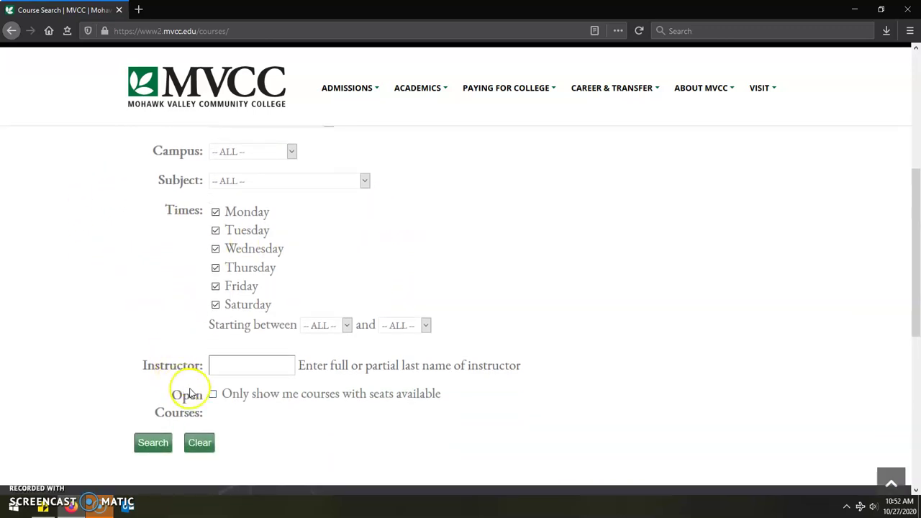
pyautogui.click(213, 394)
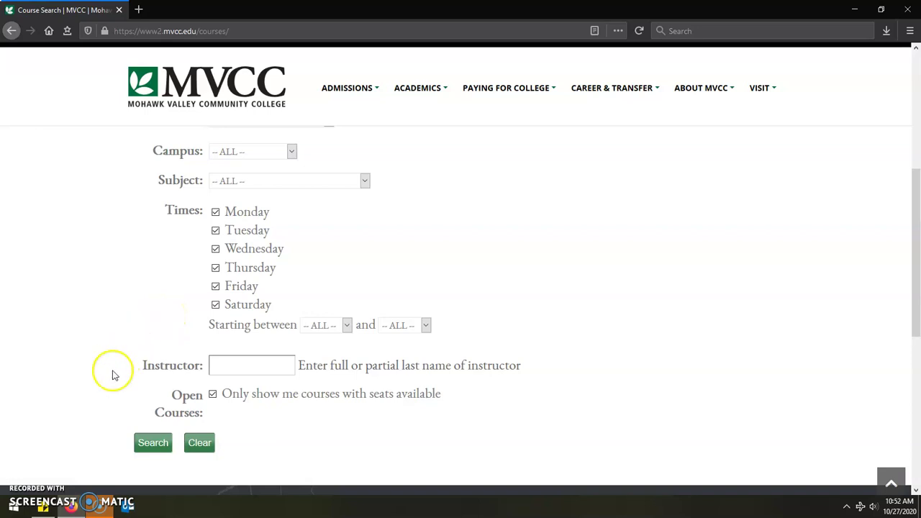
pyautogui.click(157, 444)
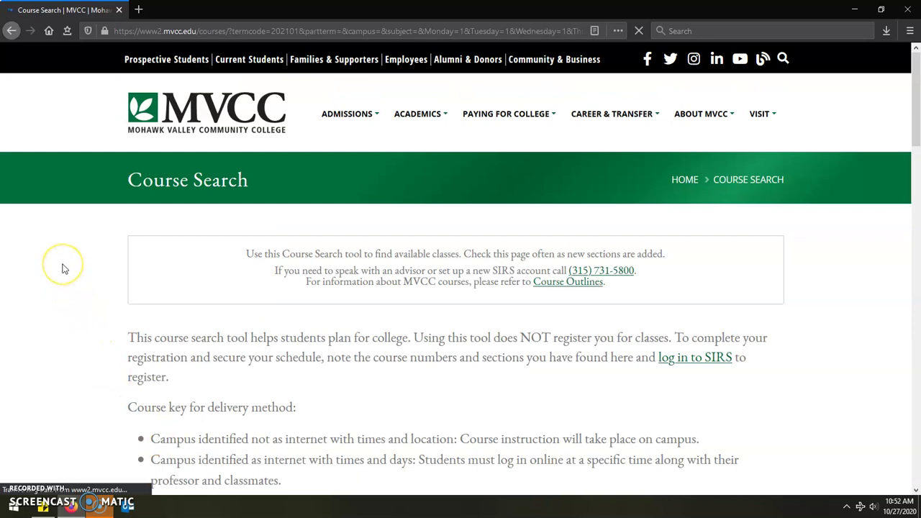
pyautogui.scroll(-2, 62, 269)
pyautogui.scroll(-3, 62, 269)
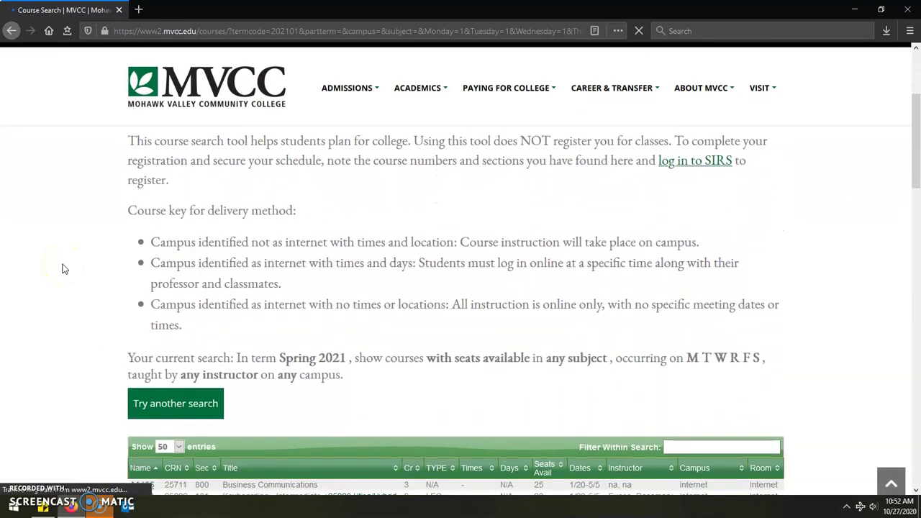
pyautogui.scroll(-1, 62, 269)
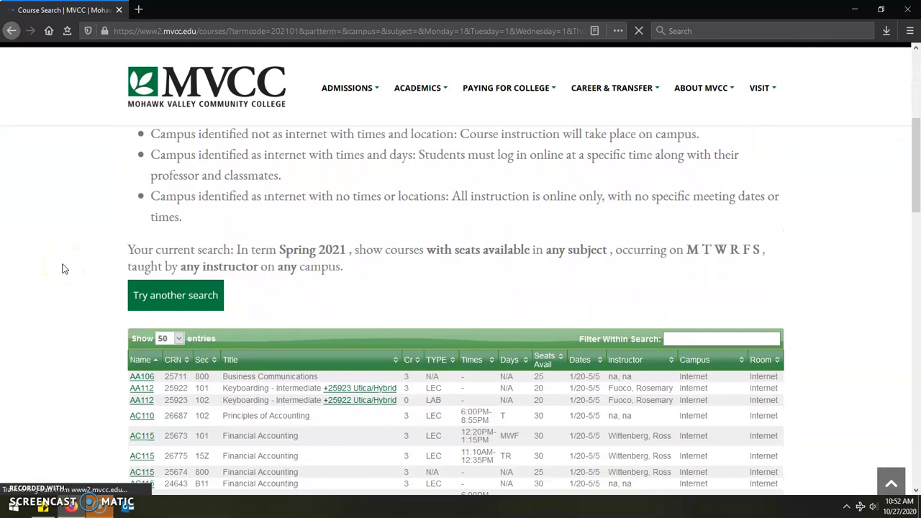
pyautogui.scroll(-1, 62, 270)
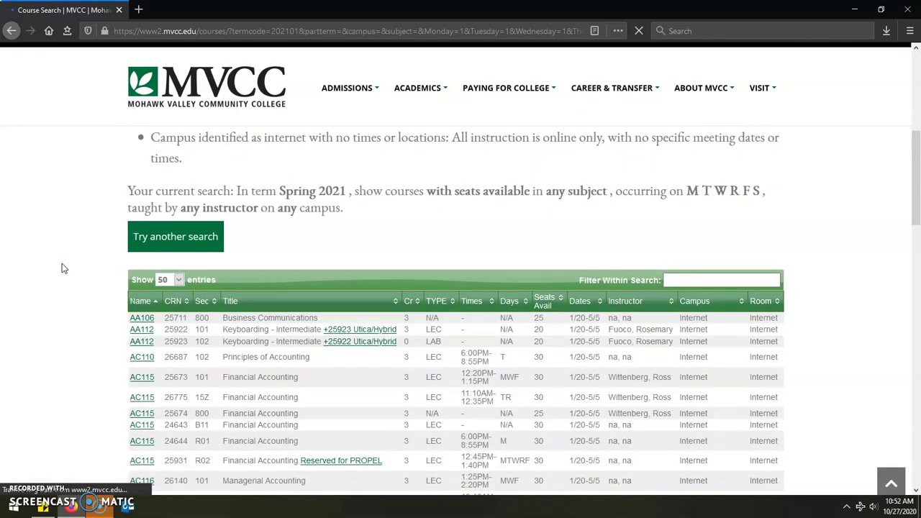
pyautogui.click(62, 270)
pyautogui.click(43, 507)
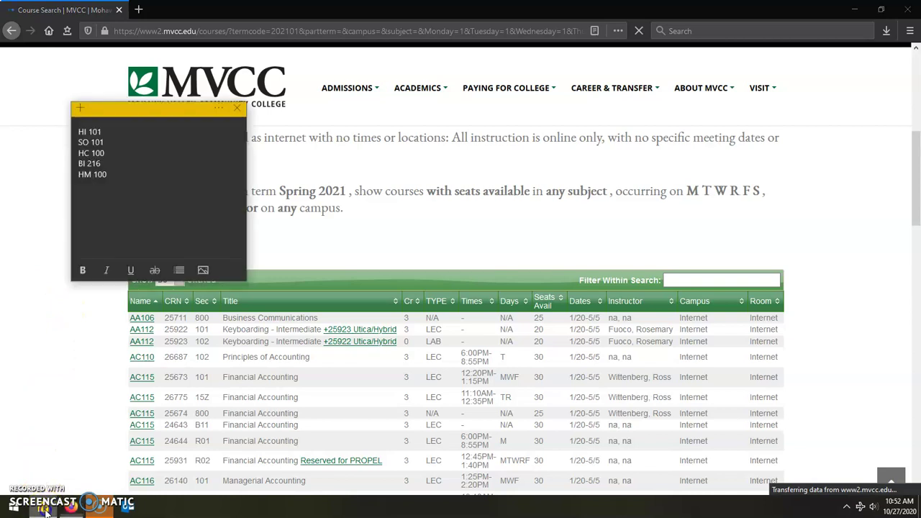
pyautogui.click(688, 282)
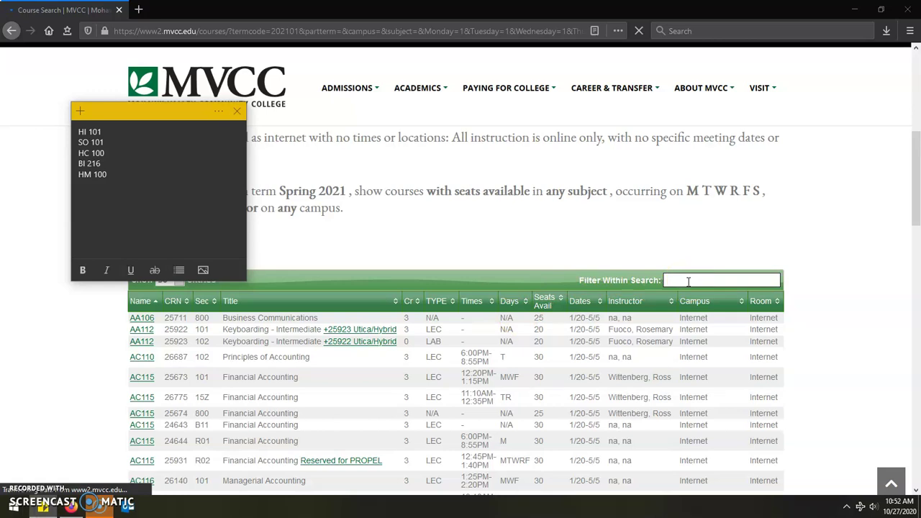
pyautogui.click(688, 281)
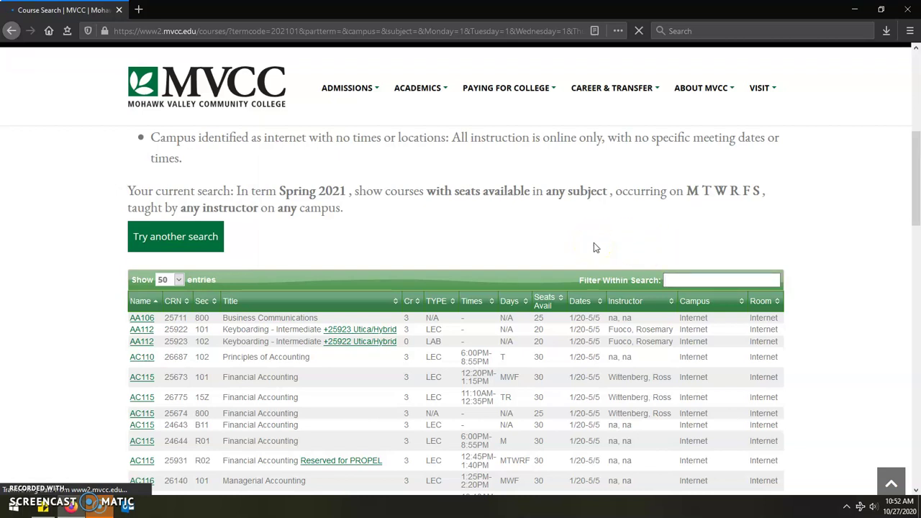
# Filter the results by so101 and select CRN 21182 for Intro Sociology section 104.
pyautogui.write('so101')
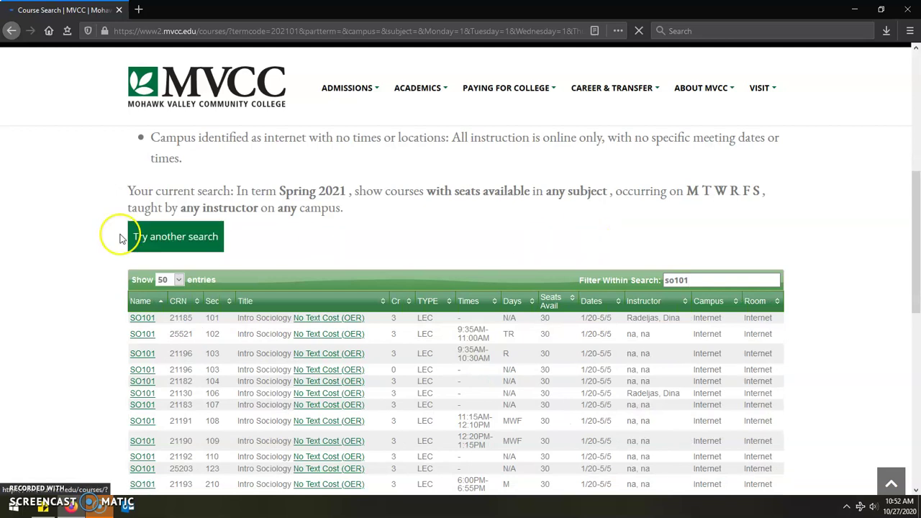
pyautogui.scroll(-1, 68, 231)
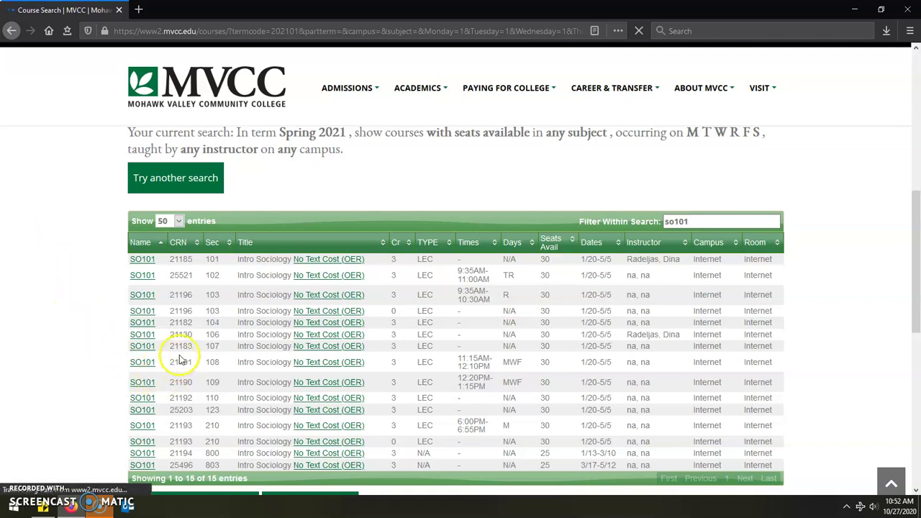
pyautogui.doubleClick(181, 323)
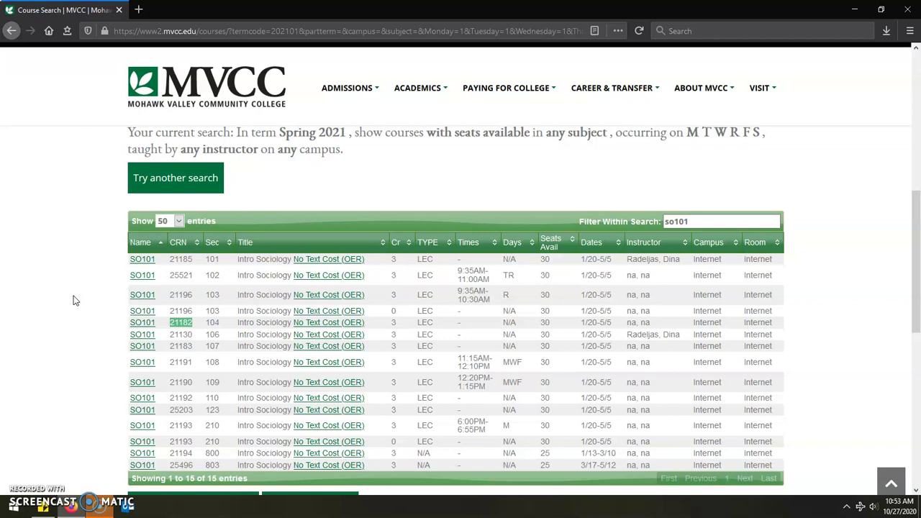
# Go to the Current Students page and open the SIRS tile.
pyautogui.click(81, 299)
pyautogui.scroll(8, 82, 299)
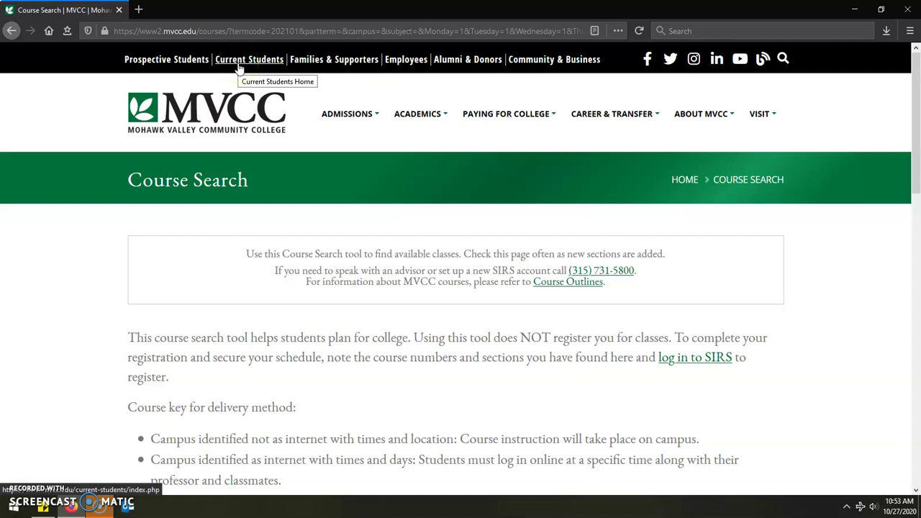
pyautogui.click(240, 64)
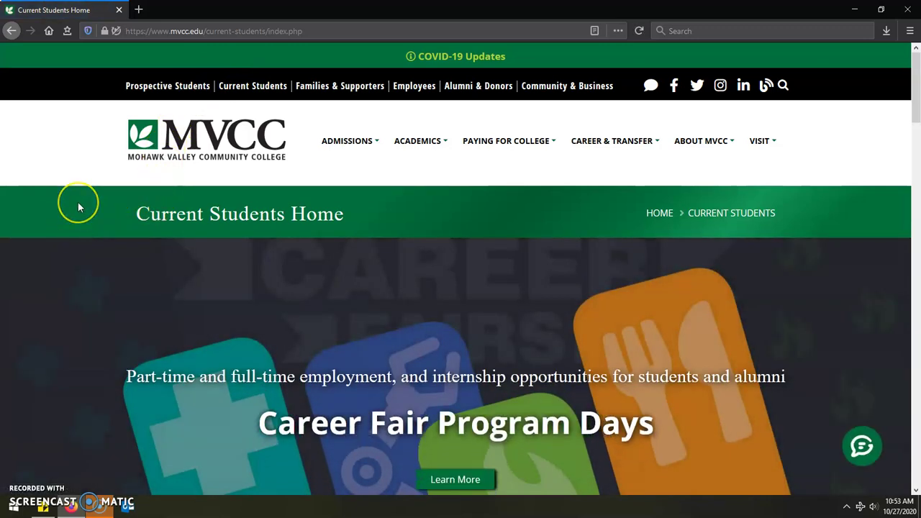
pyautogui.scroll(-2, 79, 206)
pyautogui.scroll(-6, 79, 206)
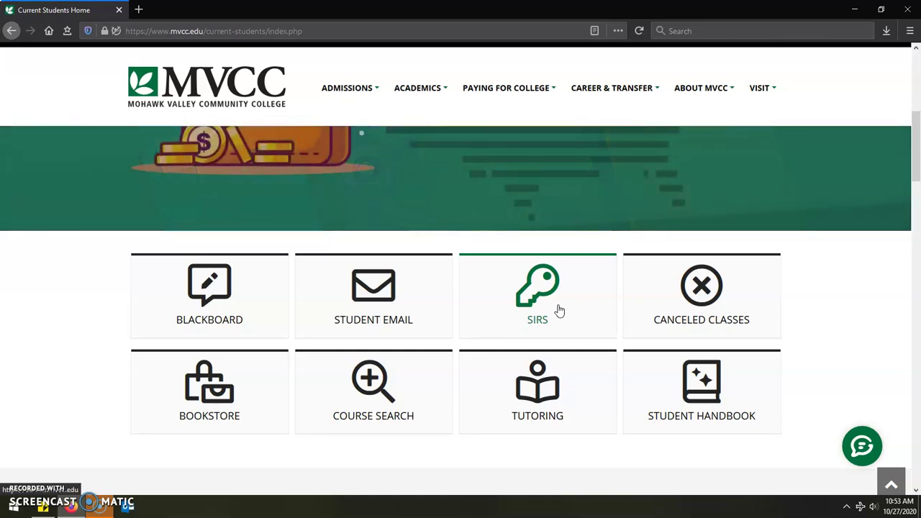
pyautogui.click(559, 311)
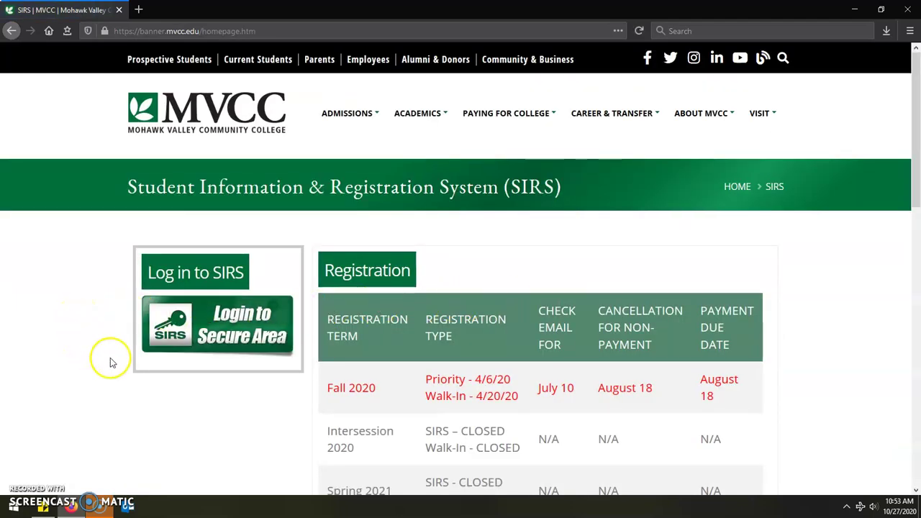
# Open 'Login to Secure Area' and enter the student's user ID.
pyautogui.click(234, 353)
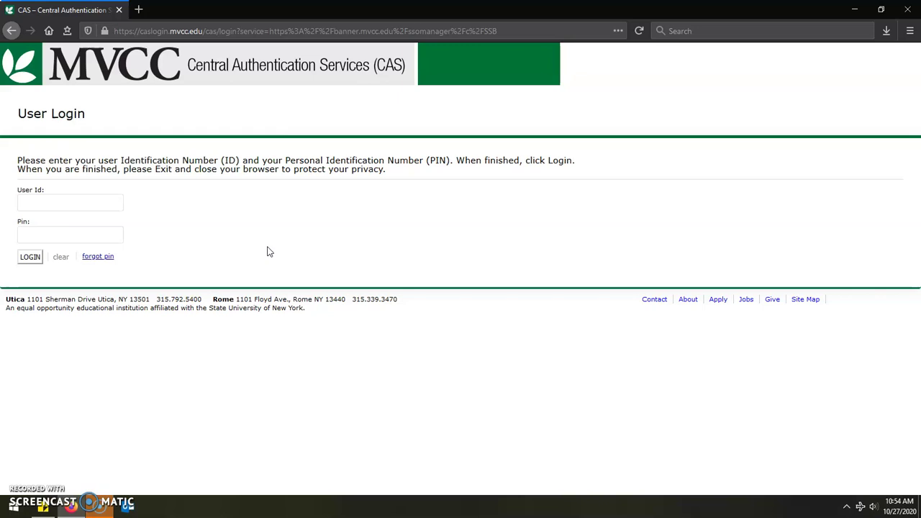
# Enter the student's PIN and log in to SIRS.
pyautogui.press('Tab')
pyautogui.write('***')
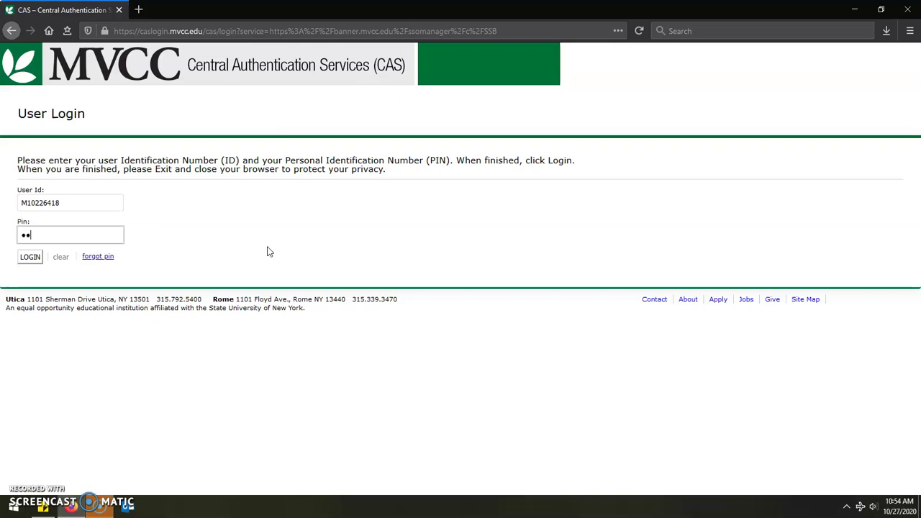
pyautogui.write('***')
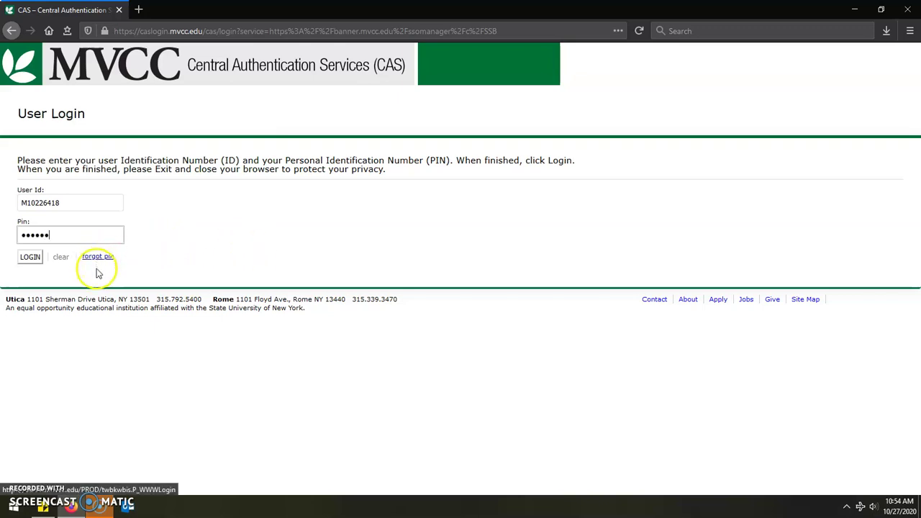
pyautogui.click(35, 257)
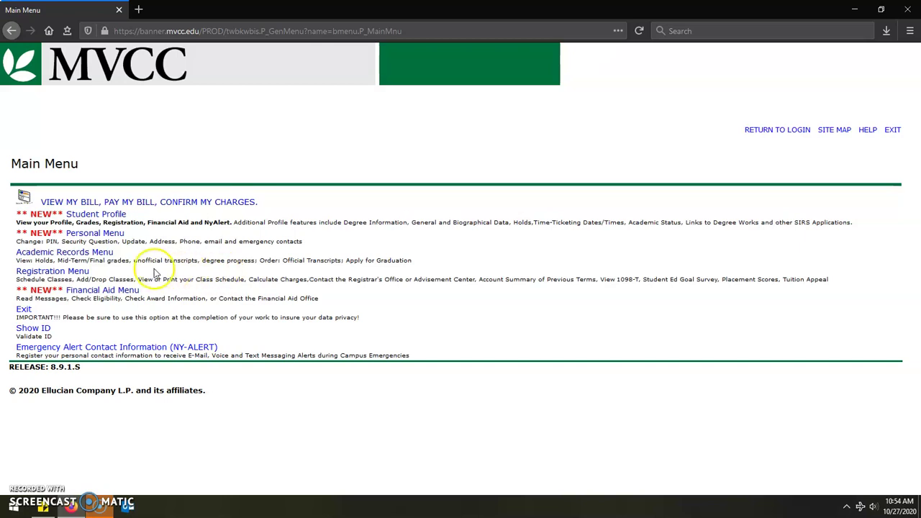
# Go through Registration Menu and Build Your Schedule to Register for Classes in 2021 Spring Semester.
pyautogui.click(57, 274)
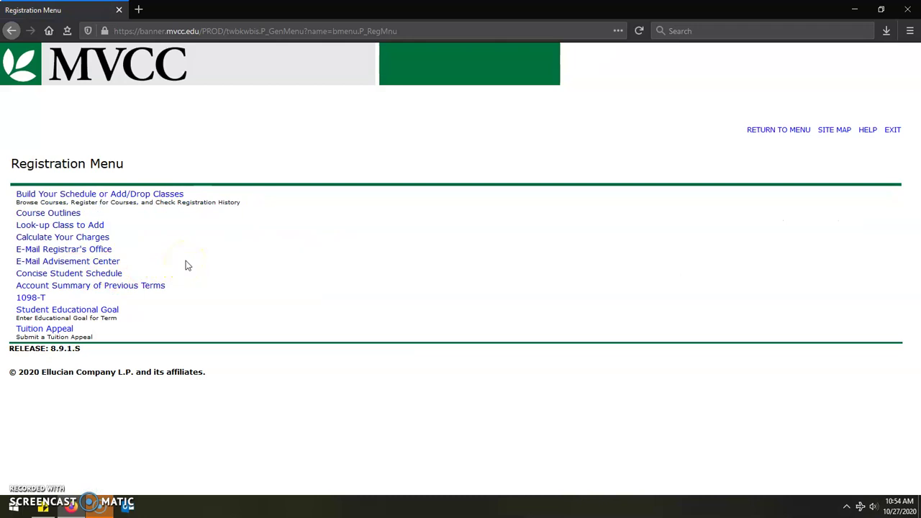
pyautogui.click(165, 198)
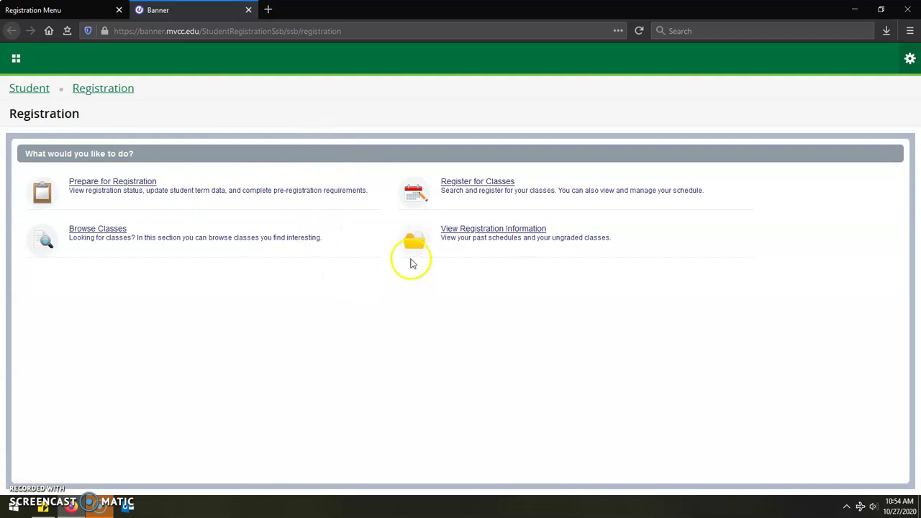
pyautogui.click(479, 182)
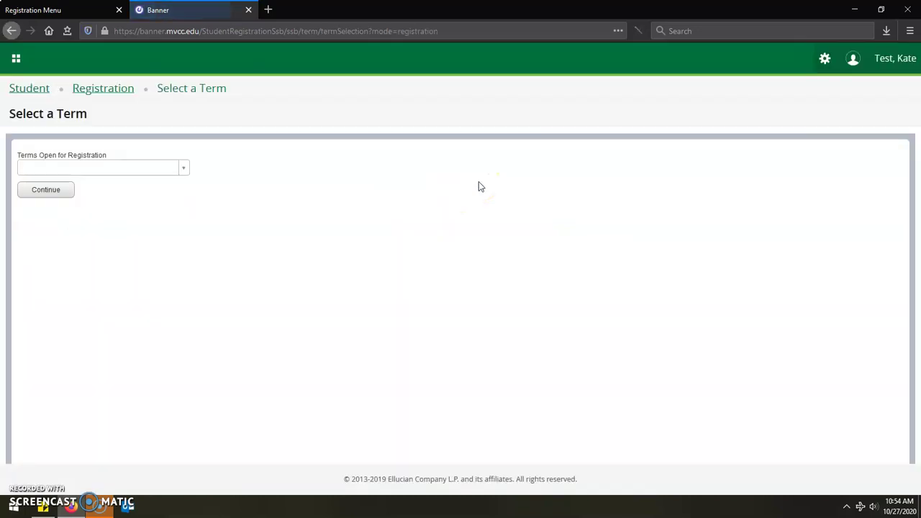
pyautogui.click(183, 170)
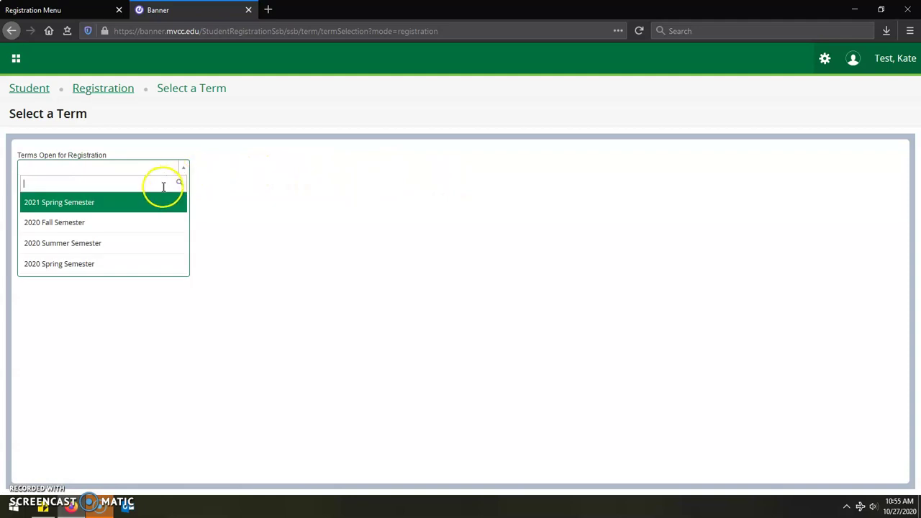
pyautogui.click(150, 206)
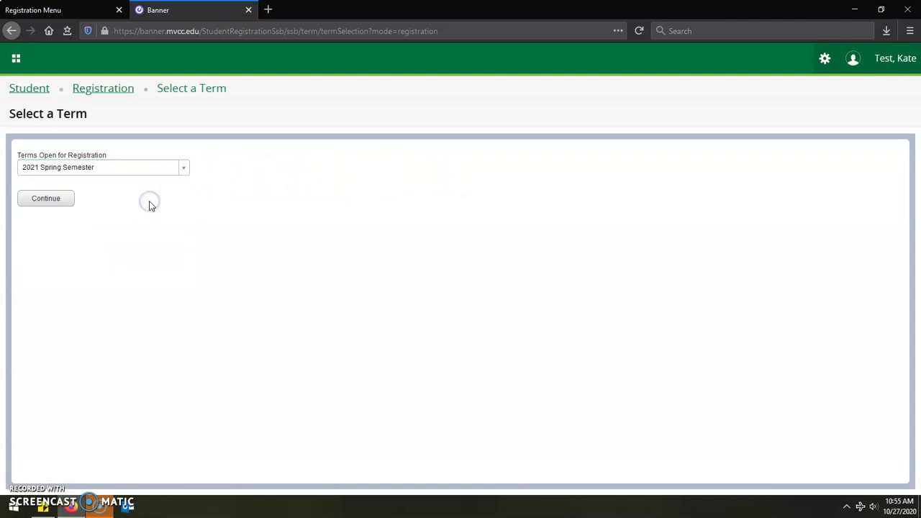
pyautogui.click(52, 200)
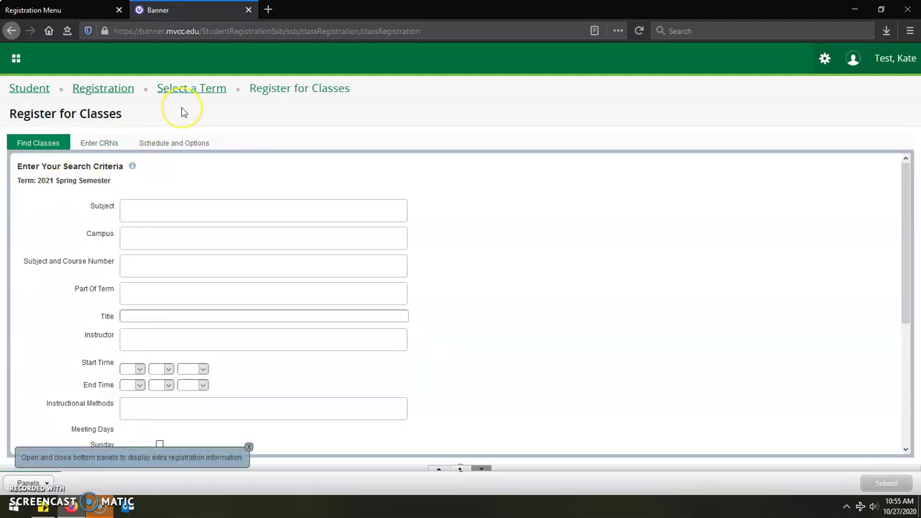
# Switch to Enter CRNs and enter CRNs 26943 and 21182.
pyautogui.click(103, 146)
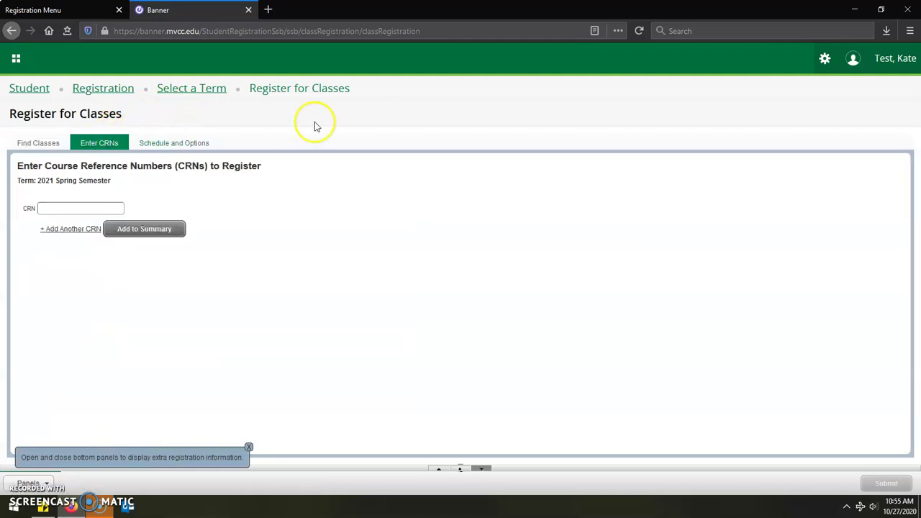
pyautogui.click(74, 208)
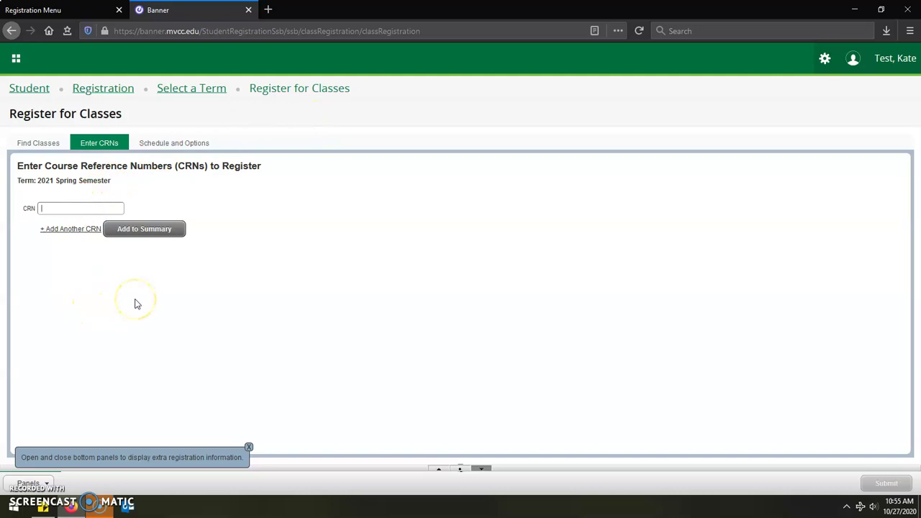
pyautogui.write('26943')
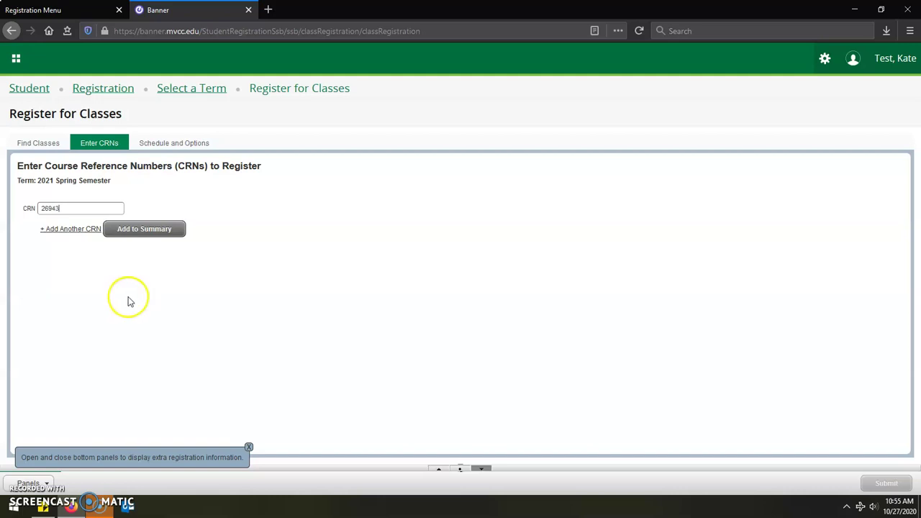
pyautogui.click(71, 230)
pyautogui.write('21182')
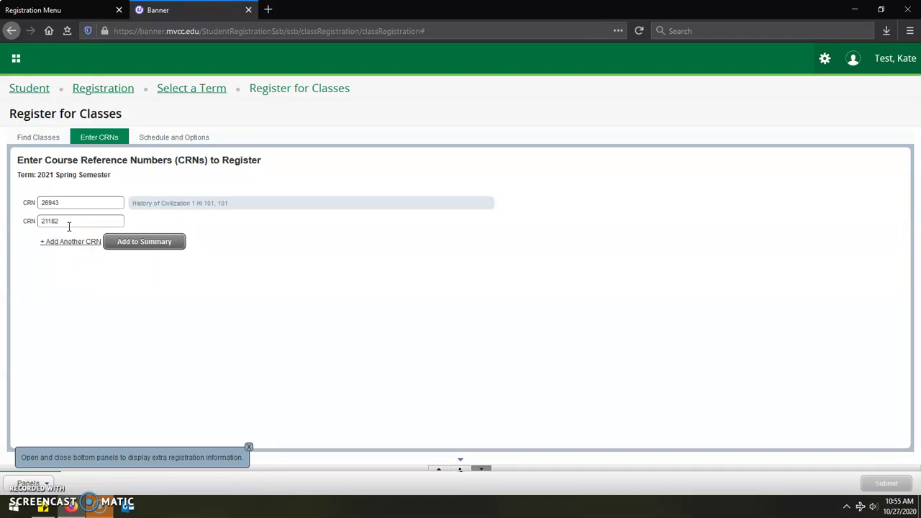
pyautogui.press('Tab')
# Enter the remaining CRNs 28614, 29155, 28073 and 29678.
pyautogui.write('28614')
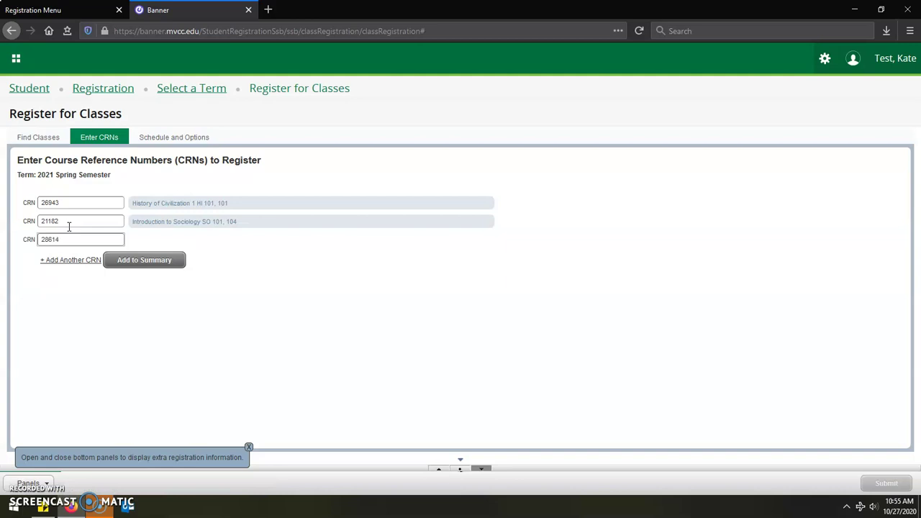
pyautogui.press('Tab')
pyautogui.write('29155')
pyautogui.press('Tab')
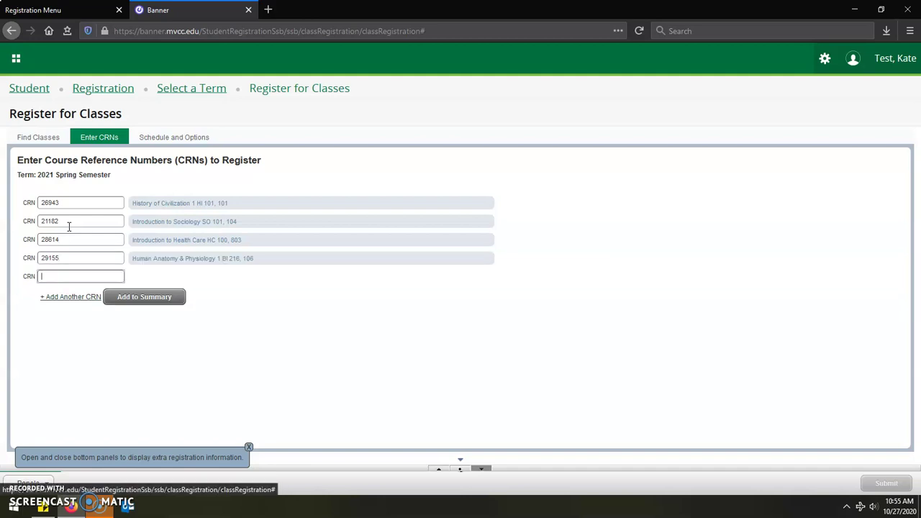
pyautogui.write('28073')
pyautogui.press('Tab')
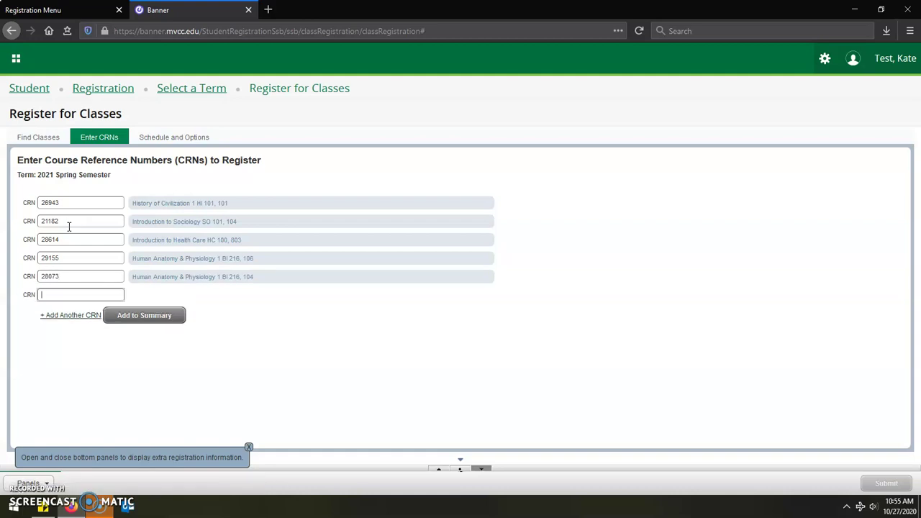
pyautogui.write('29678')
pyautogui.press('Tab')
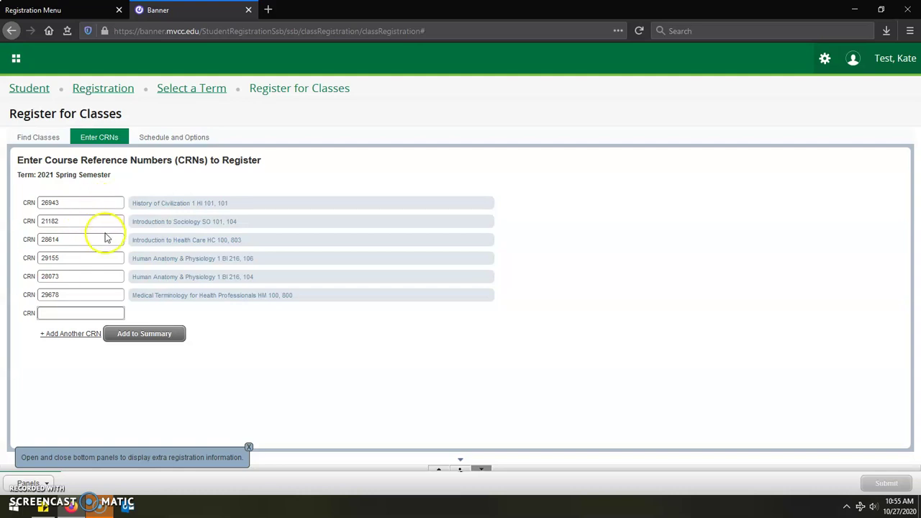
# Add the six CRNs to the summary, submit, and confirm each shows Registered.
pyautogui.click(144, 335)
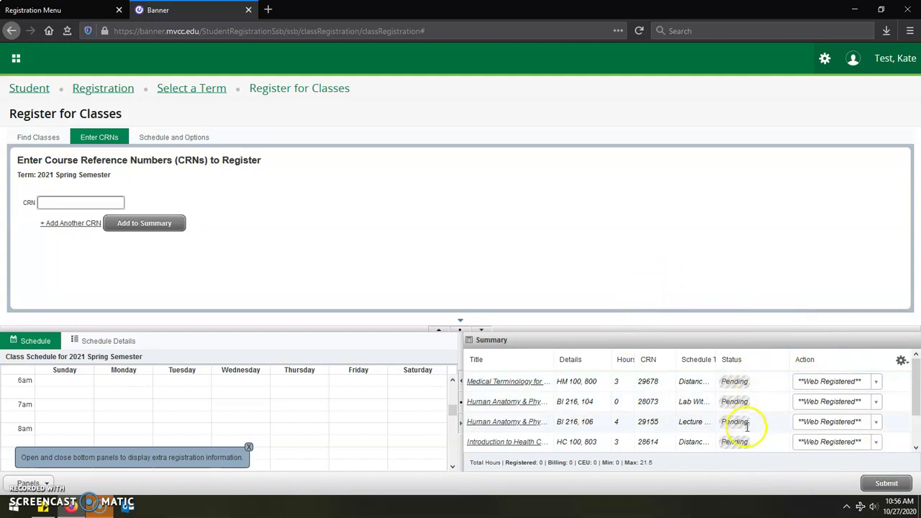
pyautogui.click(888, 485)
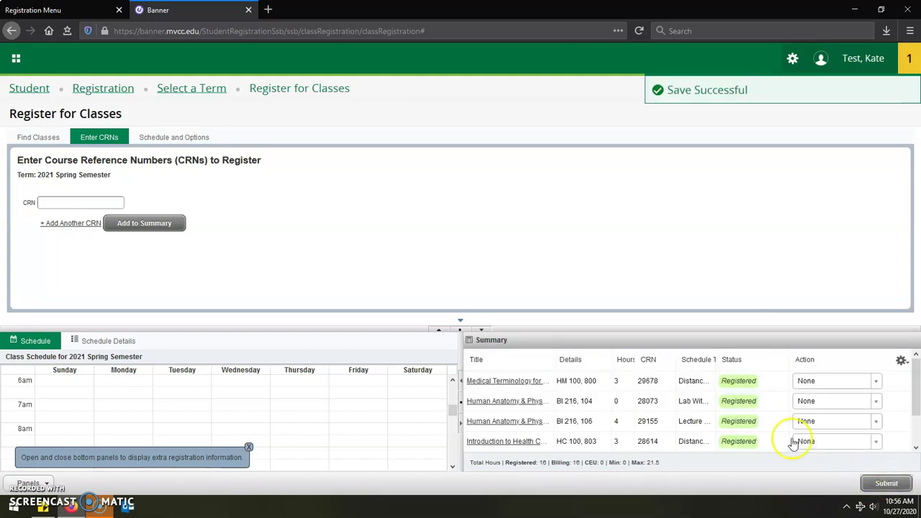
pyautogui.scroll(-1, 744, 380)
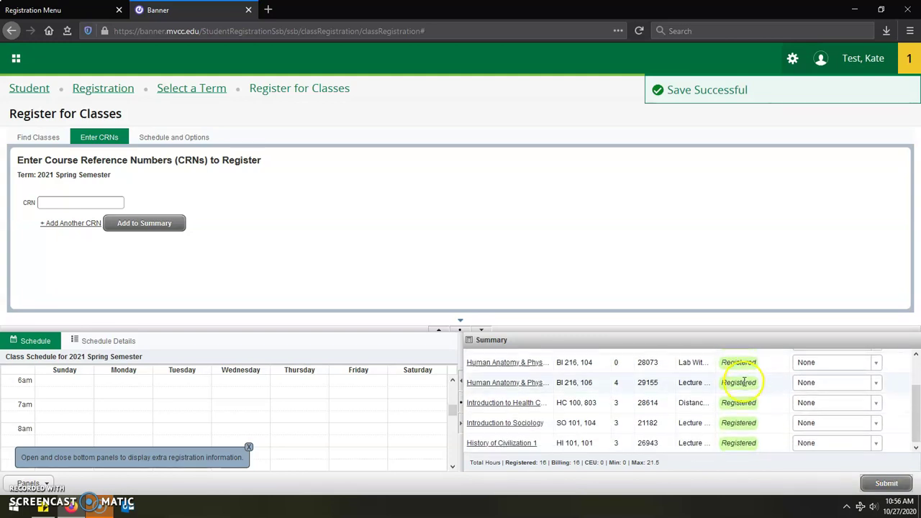
pyautogui.scroll(2, 744, 382)
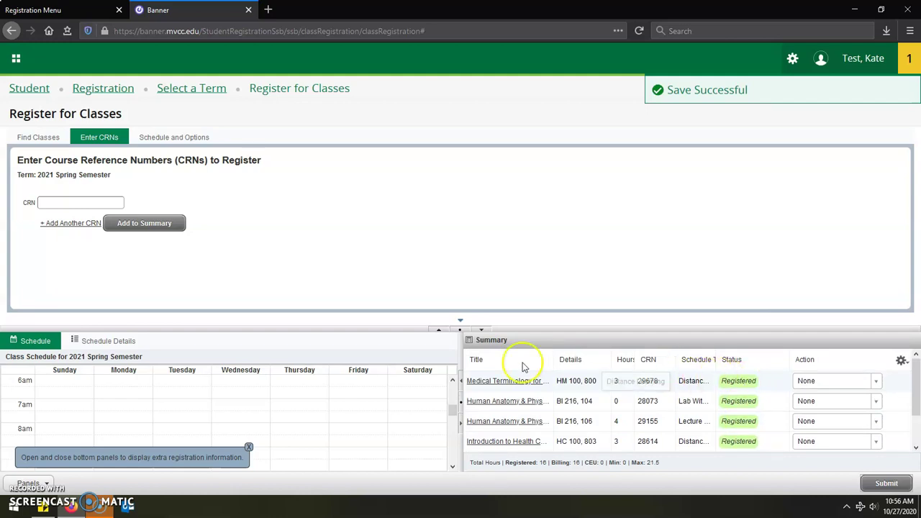
# Close the 'Open and close bottom panels' tip.
pyautogui.click(247, 448)
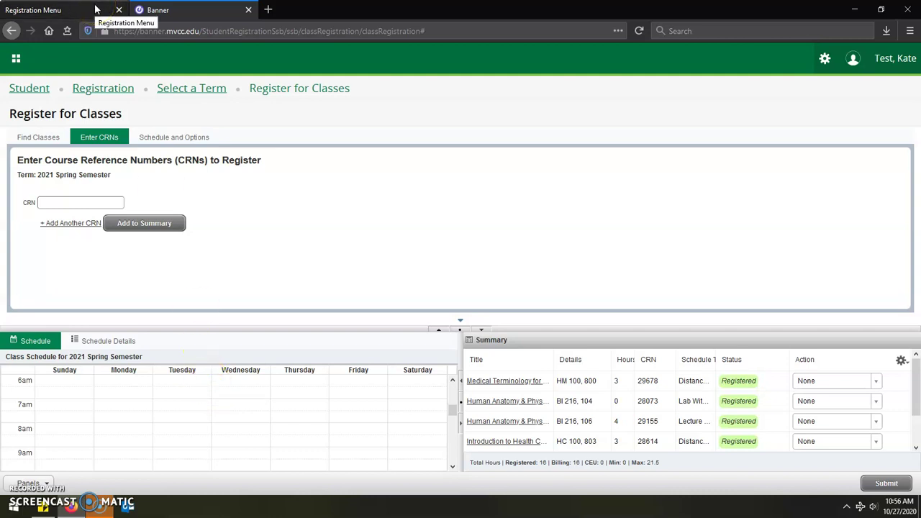
# From the Registration Menu, display the Concise Student Schedule for the 2021 Spring Semester term.
pyautogui.click(97, 9)
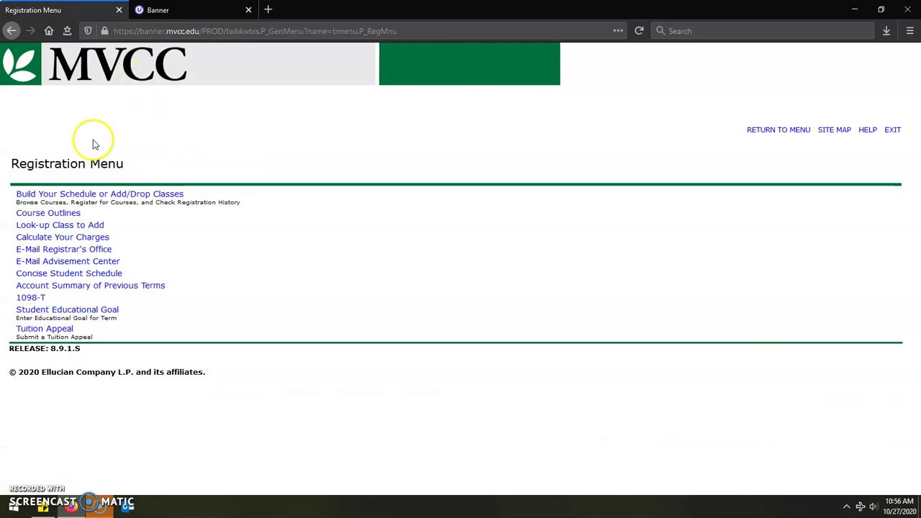
pyautogui.click(52, 276)
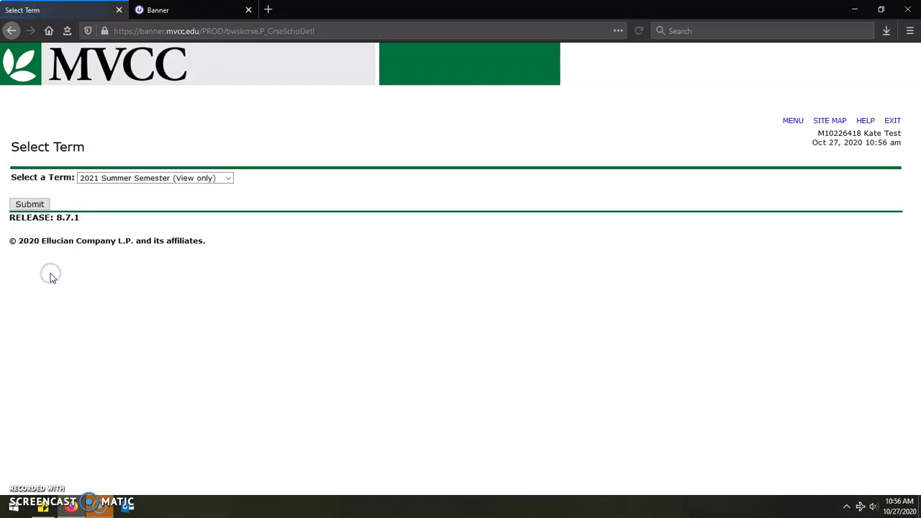
pyautogui.click(229, 177)
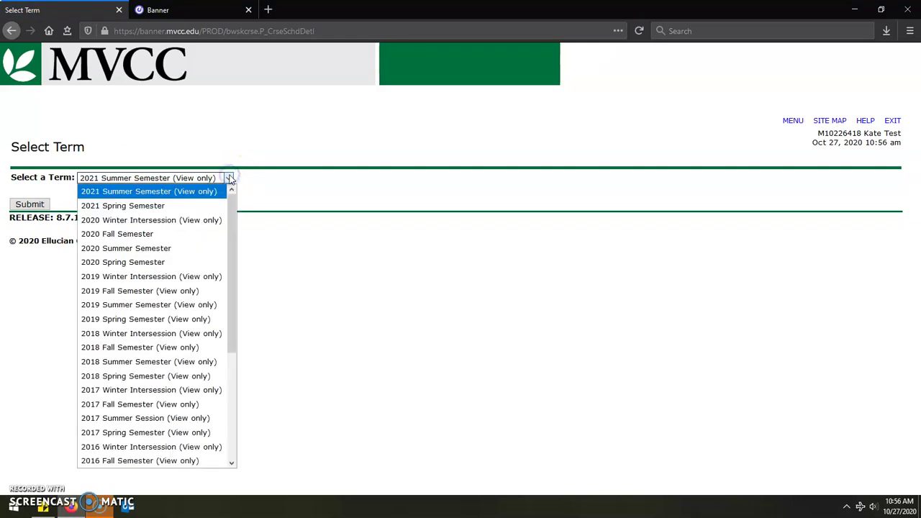
pyautogui.click(155, 207)
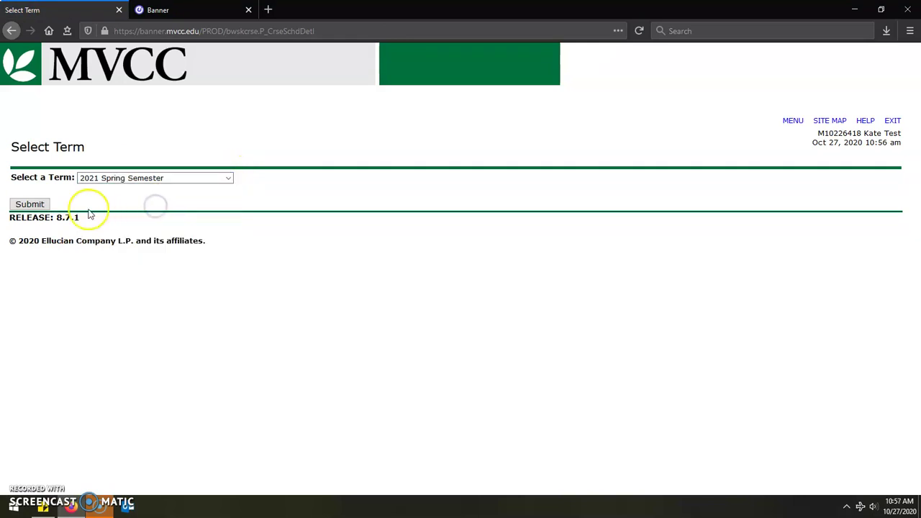
pyautogui.click(31, 206)
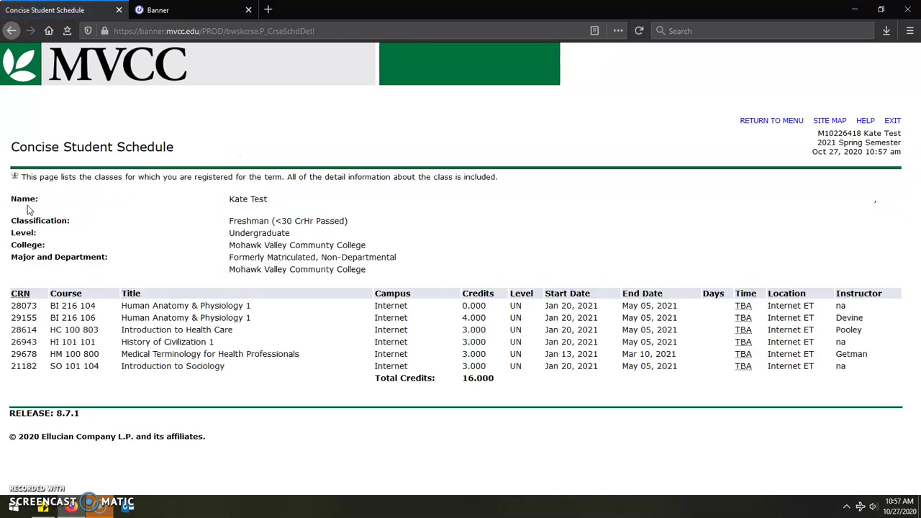